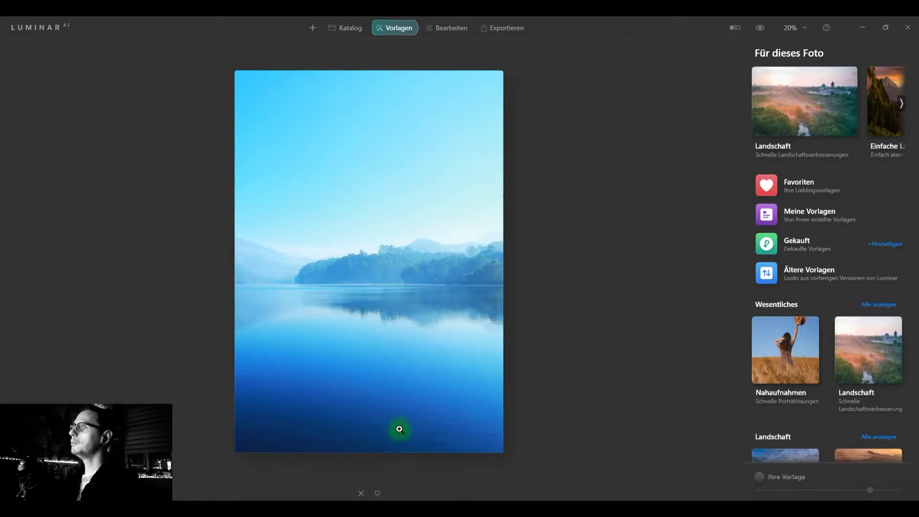
Browse the favourite templates, then return to the templates overview
{"action": "scroll", "coordinate": [399, 429], "scroll_direction": "up", "scroll_amount": 1}
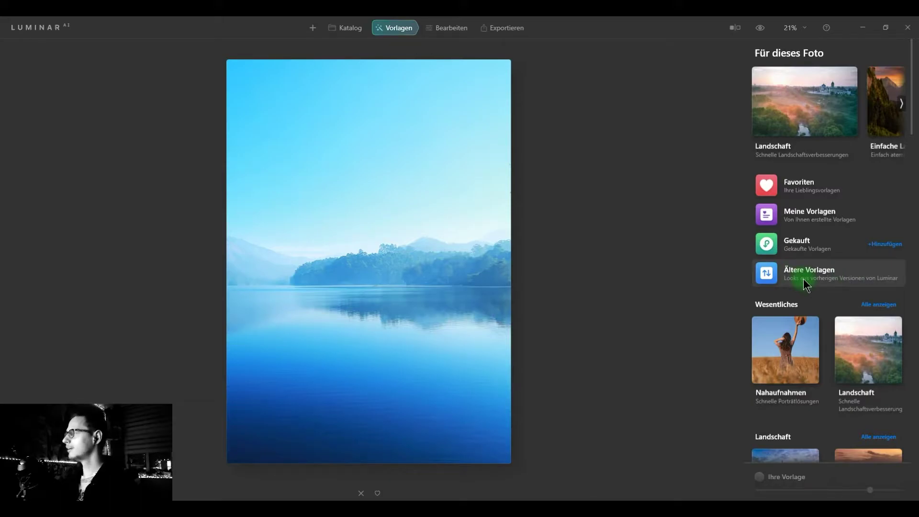
{"action": "left_click", "coordinate": [798, 186]}
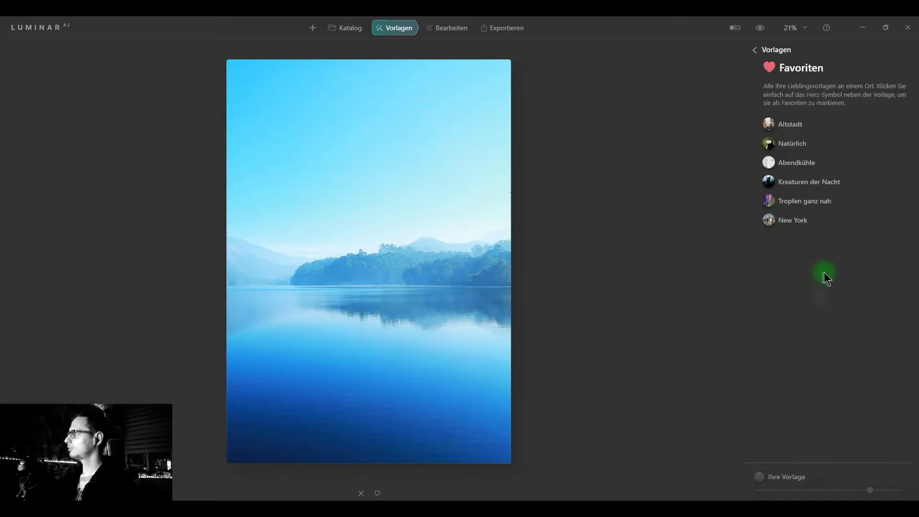
{"action": "mouse_move", "coordinate": [832, 162]}
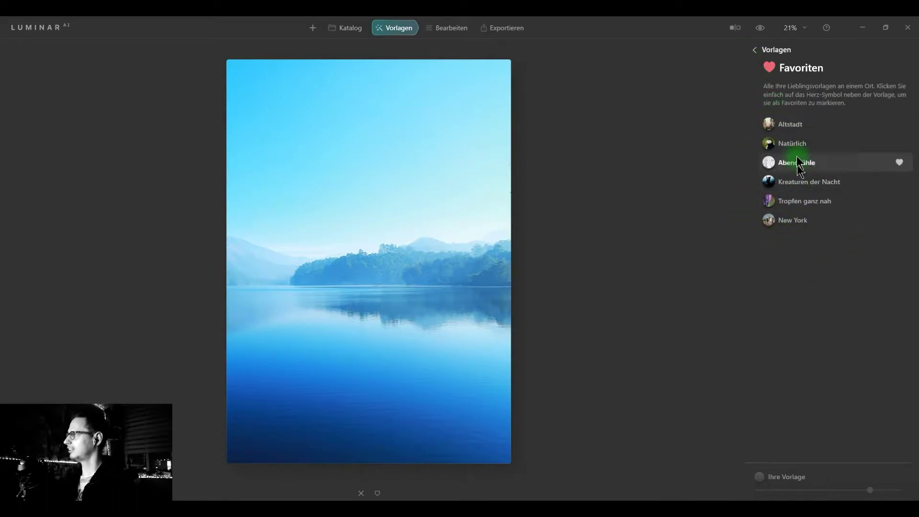
{"action": "left_click", "coordinate": [755, 48]}
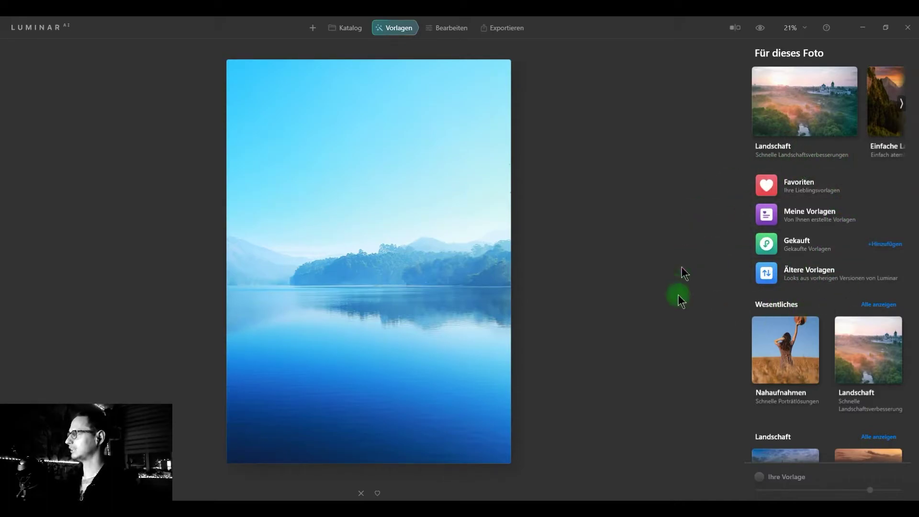
Switch to Bearbeiten and expand Himmel AI with its Ausrichtung section collapsed
{"action": "left_click", "coordinate": [427, 34]}
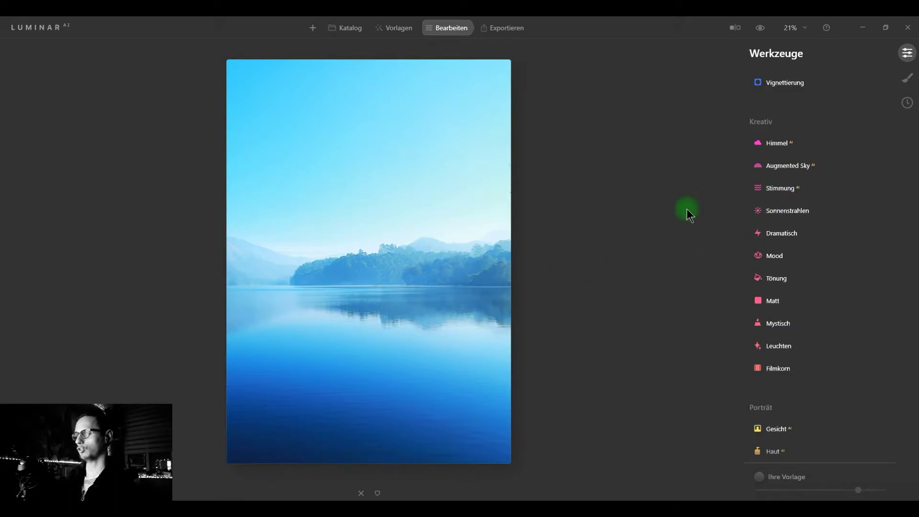
{"action": "left_click", "coordinate": [776, 143]}
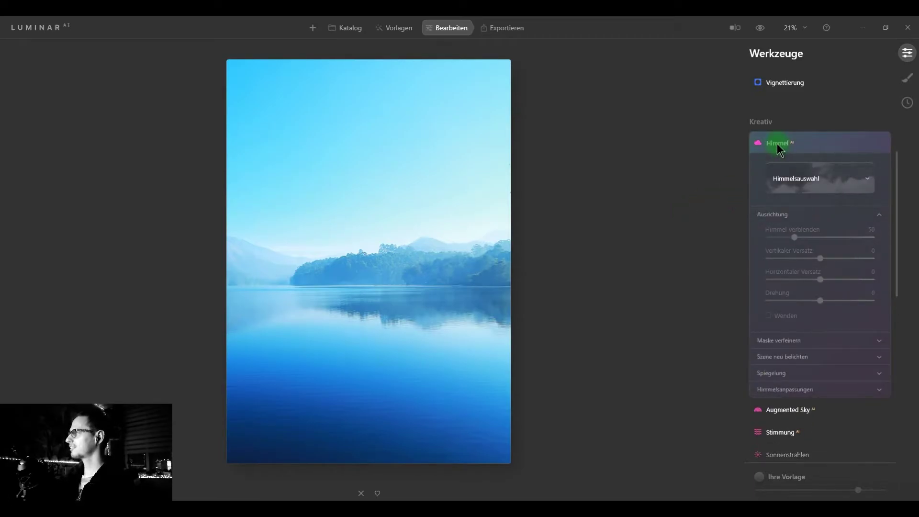
{"action": "left_click", "coordinate": [776, 218]}
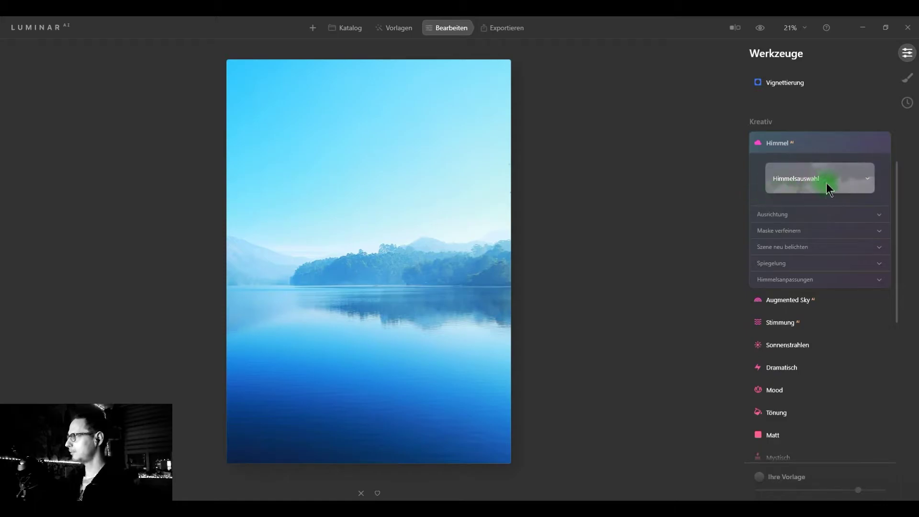
Browse the Alle Himmel sky categories and pick the cloudy Blue Sky 2
{"action": "left_click", "coordinate": [802, 184]}
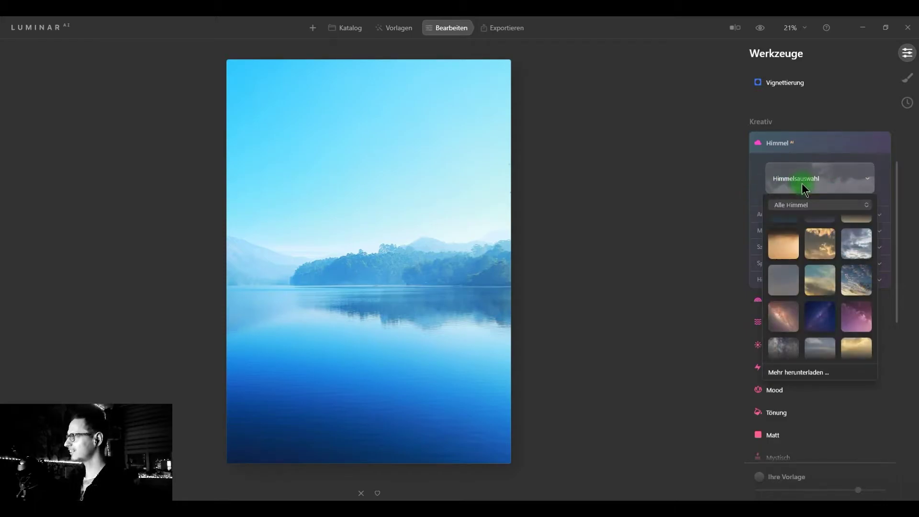
{"action": "left_click", "coordinate": [819, 204]}
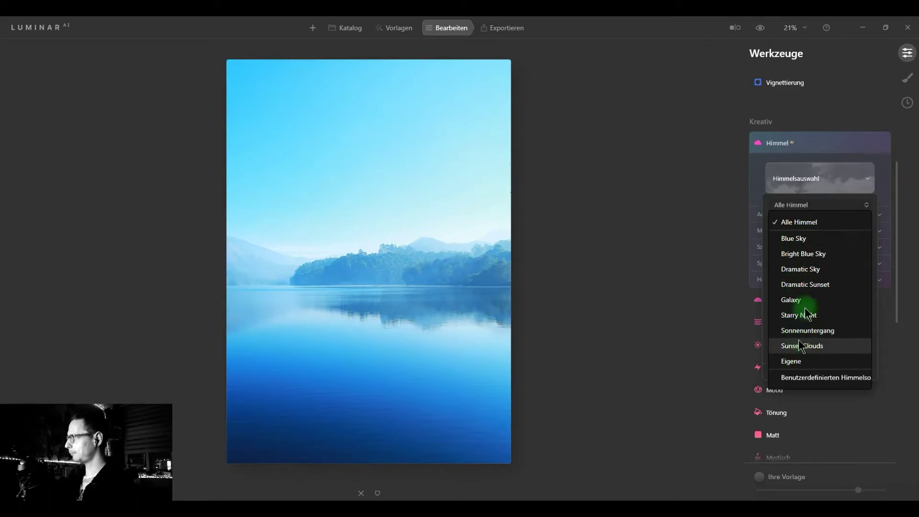
{"action": "left_click", "coordinate": [824, 177]}
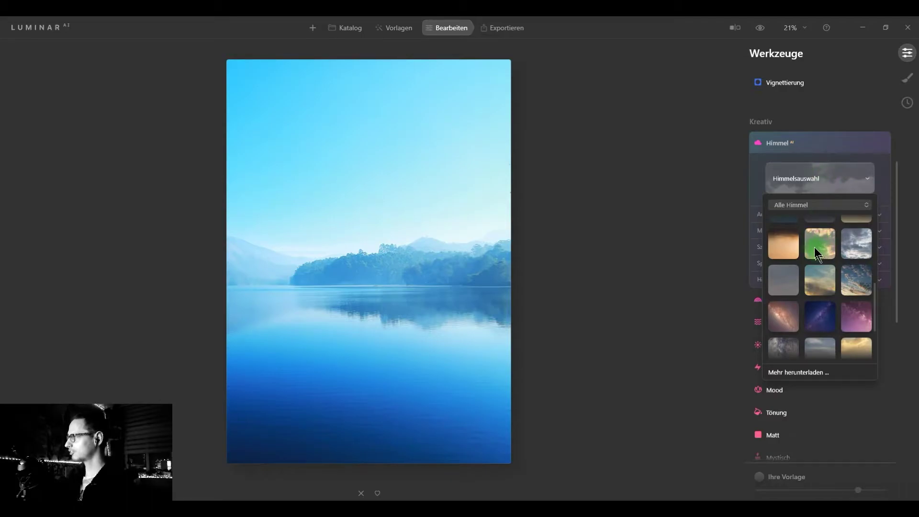
{"action": "scroll", "coordinate": [804, 247], "scroll_direction": "down", "scroll_amount": 3}
{"action": "scroll", "coordinate": [793, 279], "scroll_direction": "up", "scroll_amount": 5}
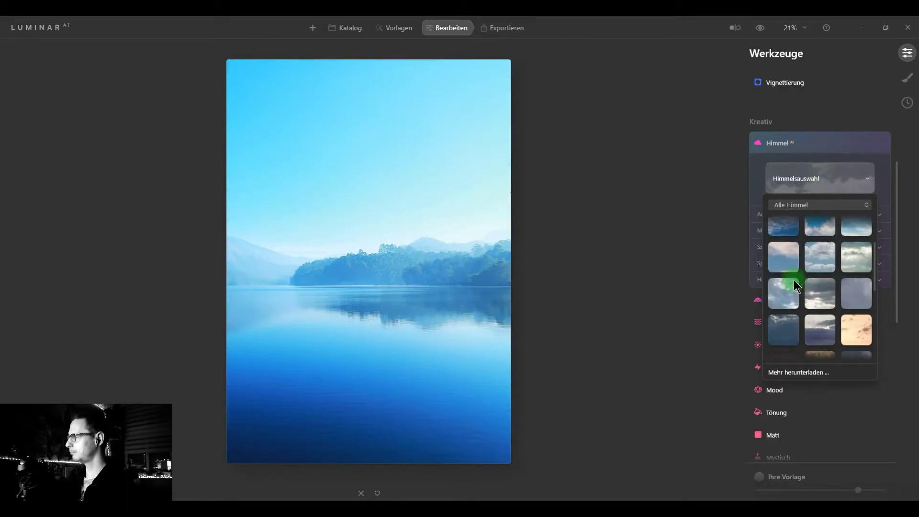
{"action": "scroll", "coordinate": [812, 269], "scroll_direction": "up", "scroll_amount": 3}
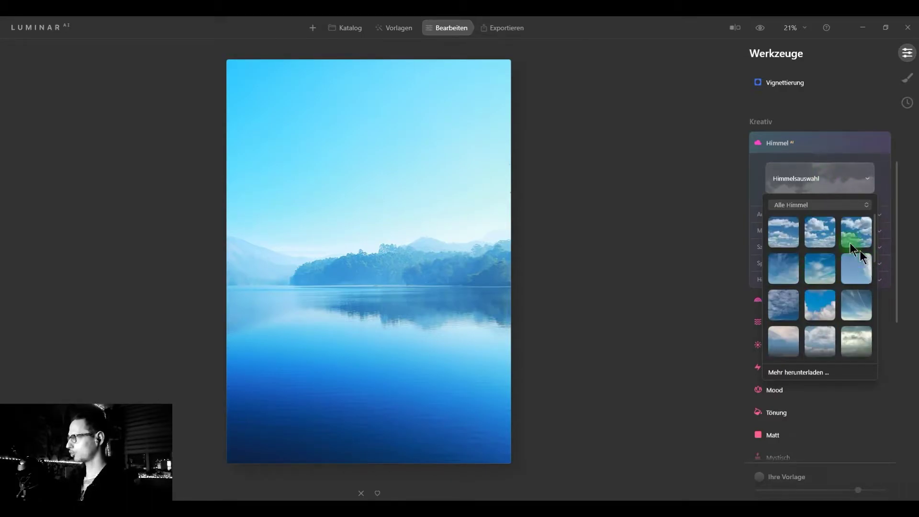
{"action": "left_click", "coordinate": [819, 234]}
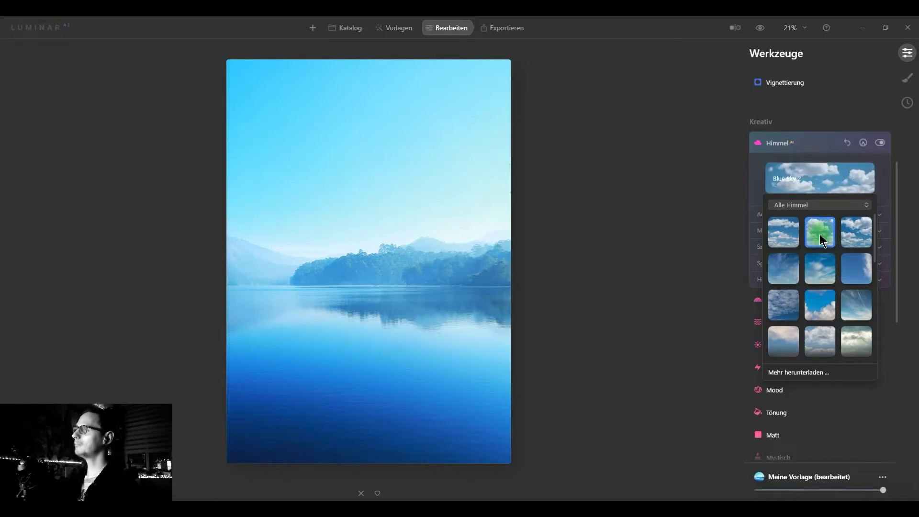
Apply Blue Sky 2 to the lake photo, then briefly check the Spiegelung and Ausrichtung sections
{"action": "left_click", "coordinate": [814, 181]}
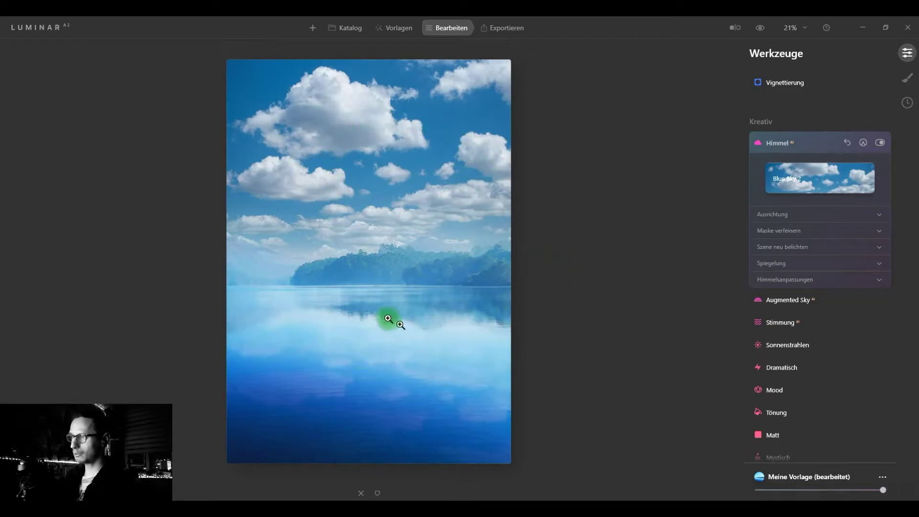
{"action": "left_click", "coordinate": [769, 266]}
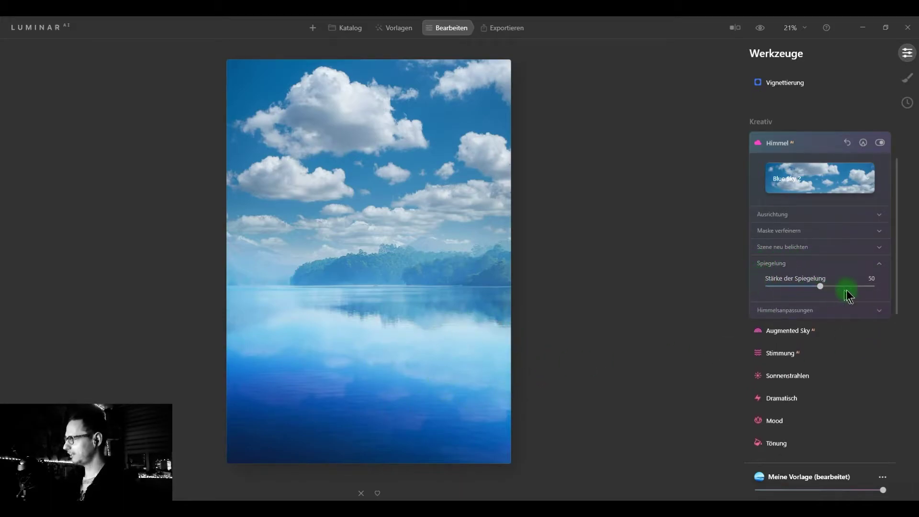
{"action": "left_click", "coordinate": [774, 268]}
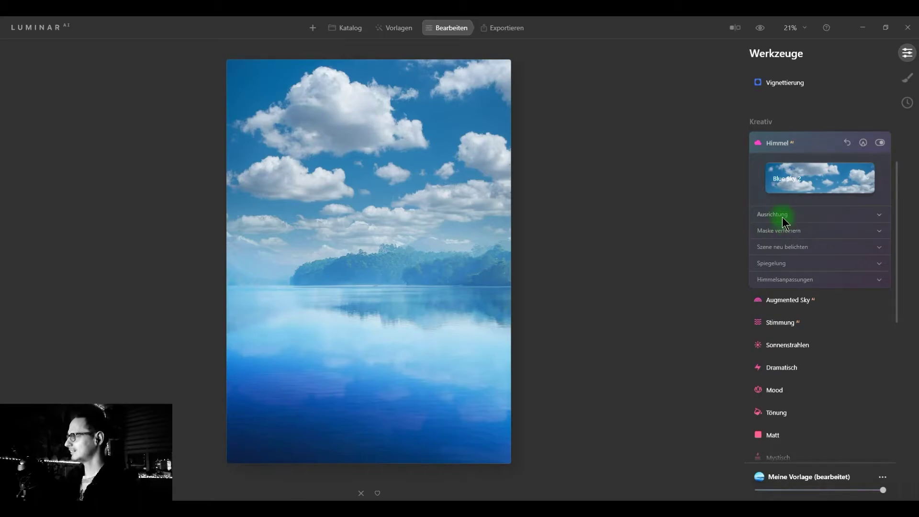
{"action": "left_click", "coordinate": [784, 216]}
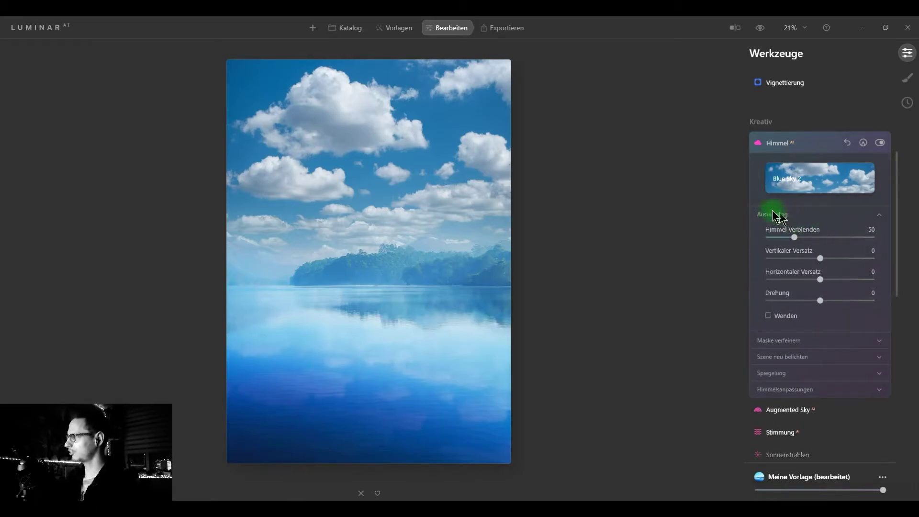
{"action": "left_click", "coordinate": [777, 212]}
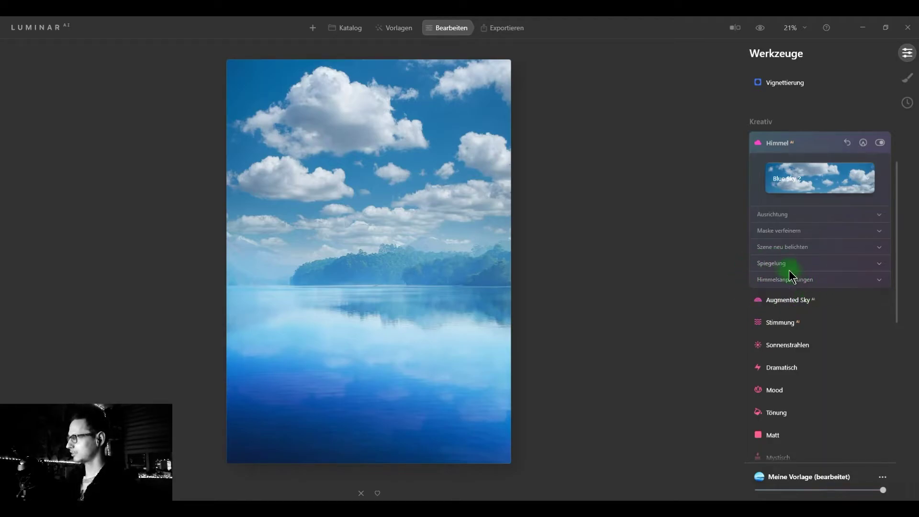
Raise Himmel AI's Stärke der Spiegelung to 100
{"action": "left_click", "coordinate": [794, 283]}
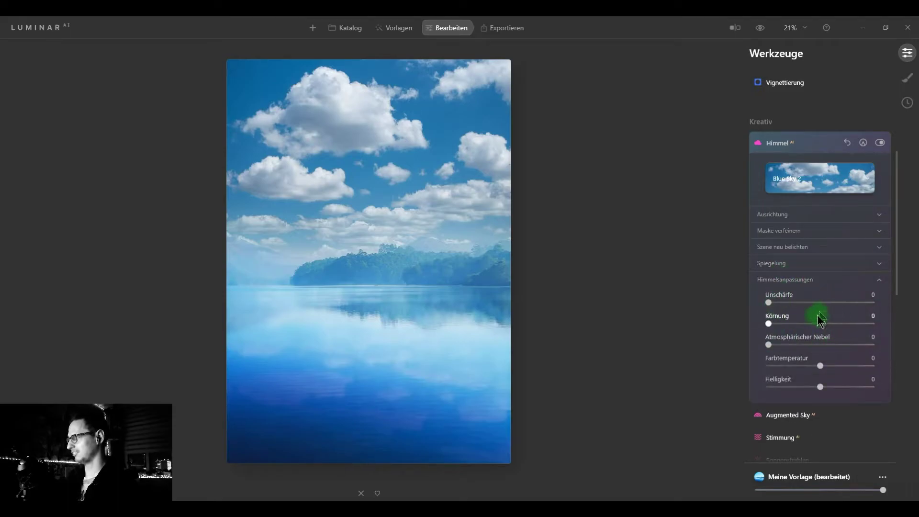
{"action": "left_click", "coordinate": [790, 281]}
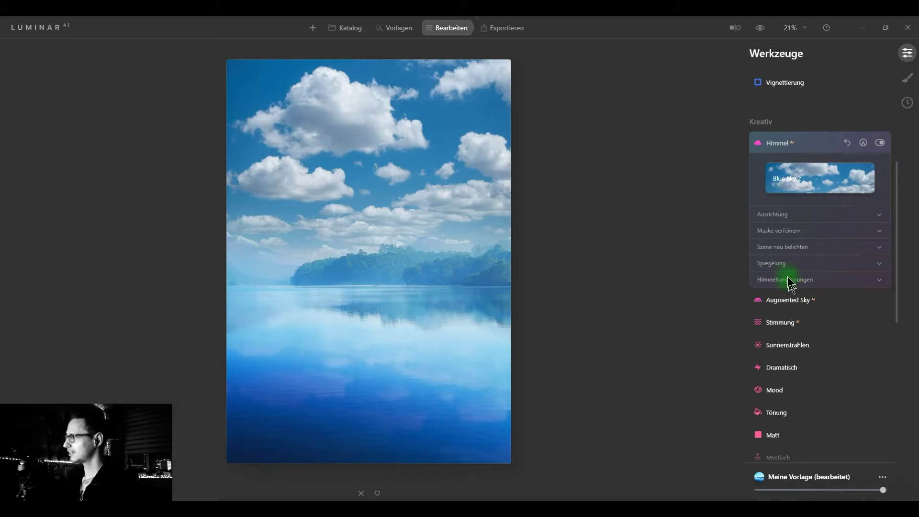
{"action": "left_click", "coordinate": [782, 264]}
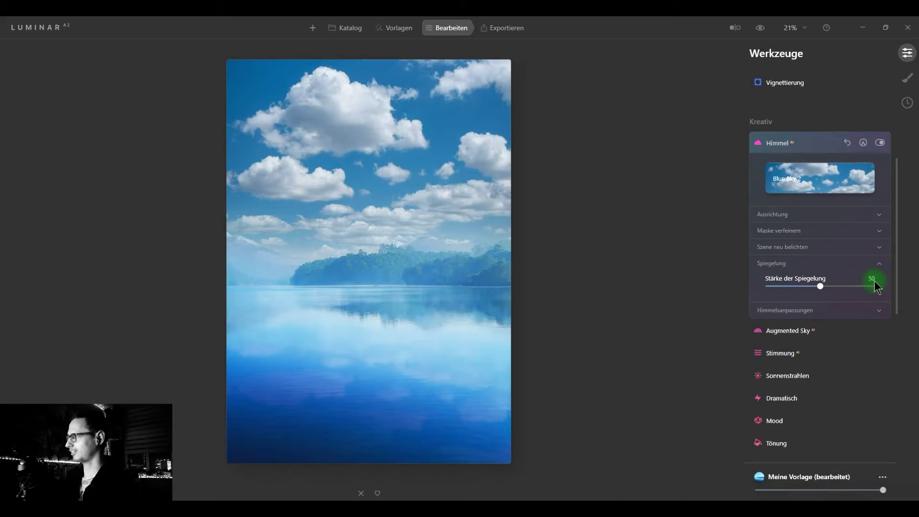
{"action": "mouse_move", "coordinate": [820, 283]}
{"action": "left_mouse_down"}
{"action": "mouse_move", "coordinate": [770, 290]}
{"action": "mouse_move", "coordinate": [886, 290]}
{"action": "left_mouse_up"}
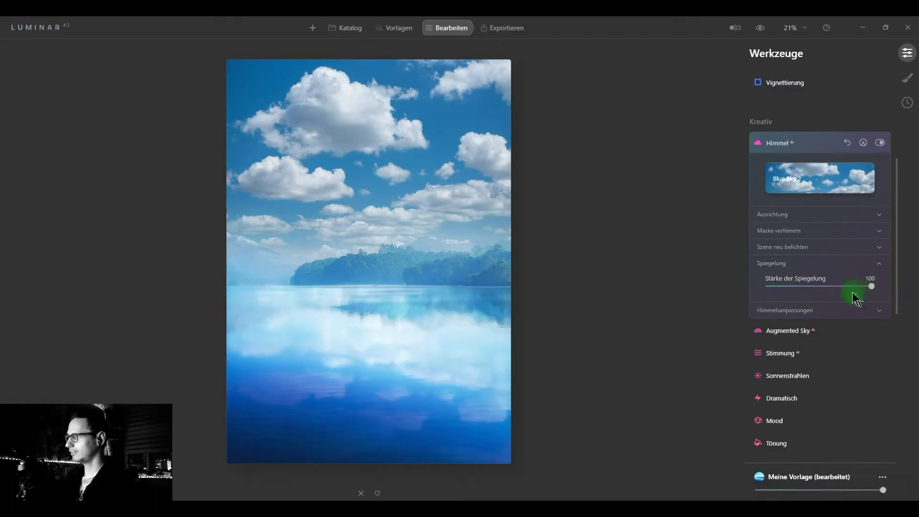
{"action": "left_click", "coordinate": [780, 265]}
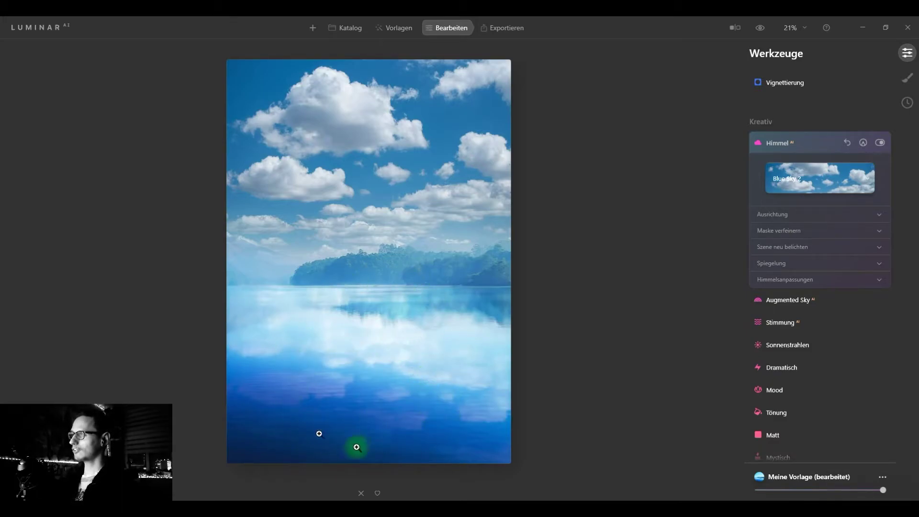
Select the park lake photo in the catalog and open it on its own
{"action": "left_click", "coordinate": [346, 36]}
{"action": "left_click", "coordinate": [184, 293]}
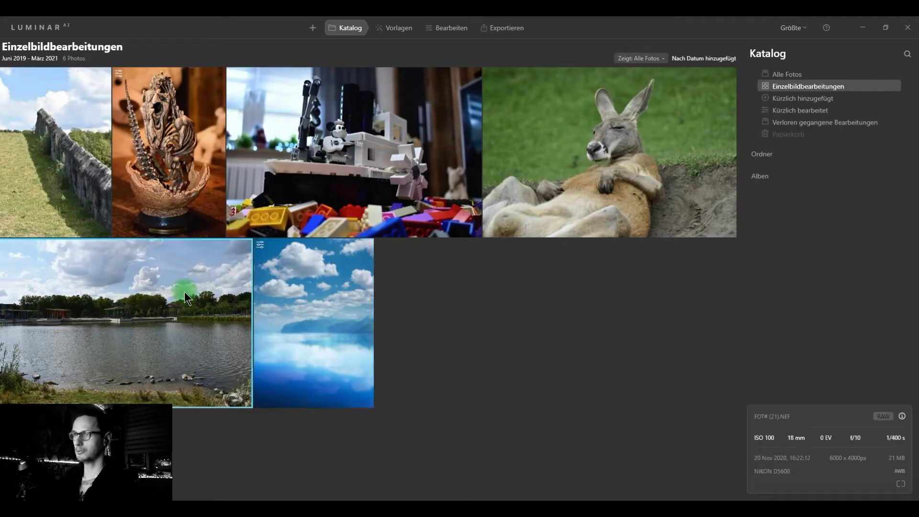
{"action": "double_click", "coordinate": [193, 316]}
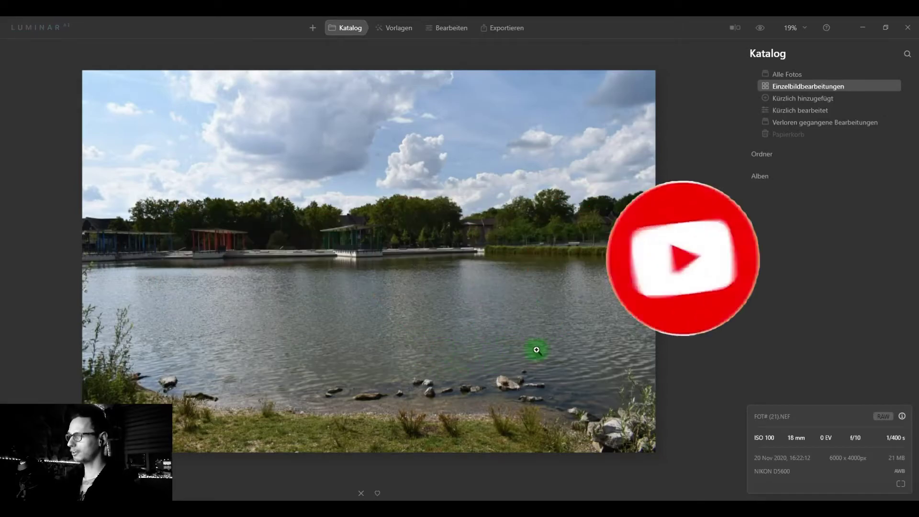
In the edit workspace, replace the park lake's sky with Blue Sky 2
{"action": "left_click", "coordinate": [452, 28]}
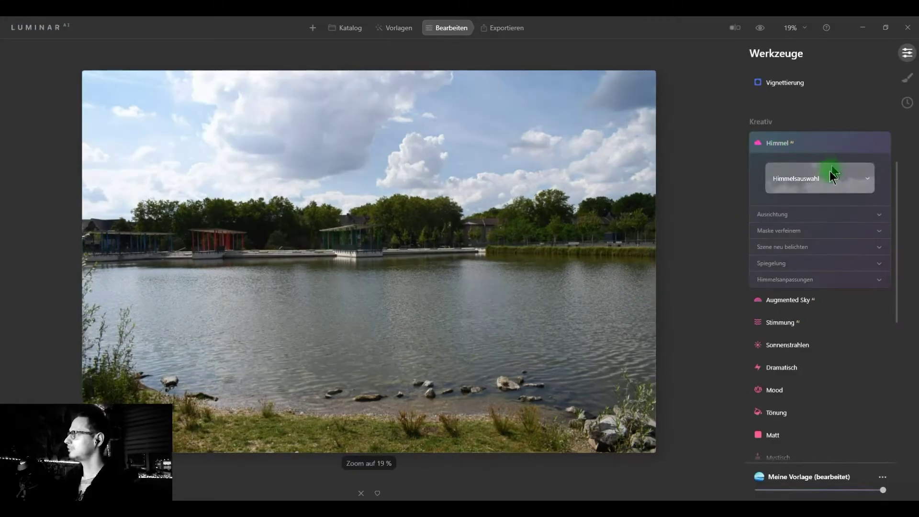
{"action": "left_click", "coordinate": [831, 179]}
{"action": "left_click", "coordinate": [823, 229]}
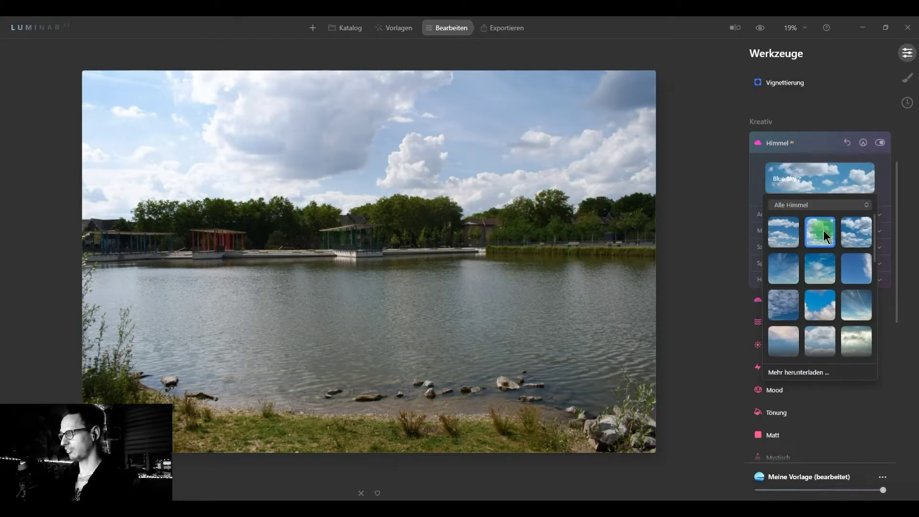
{"action": "left_click", "coordinate": [817, 166]}
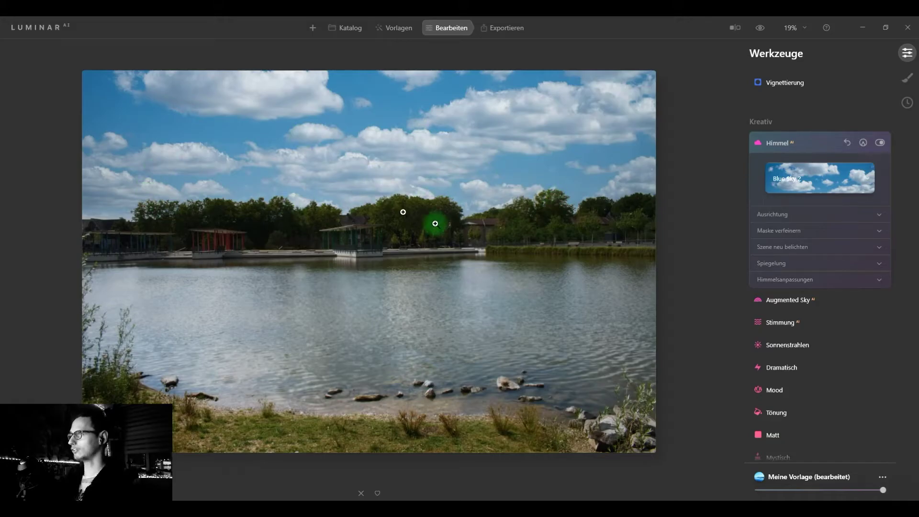
Set the new sky's Stärke der Spiegelung to 100
{"action": "left_click", "coordinate": [773, 263]}
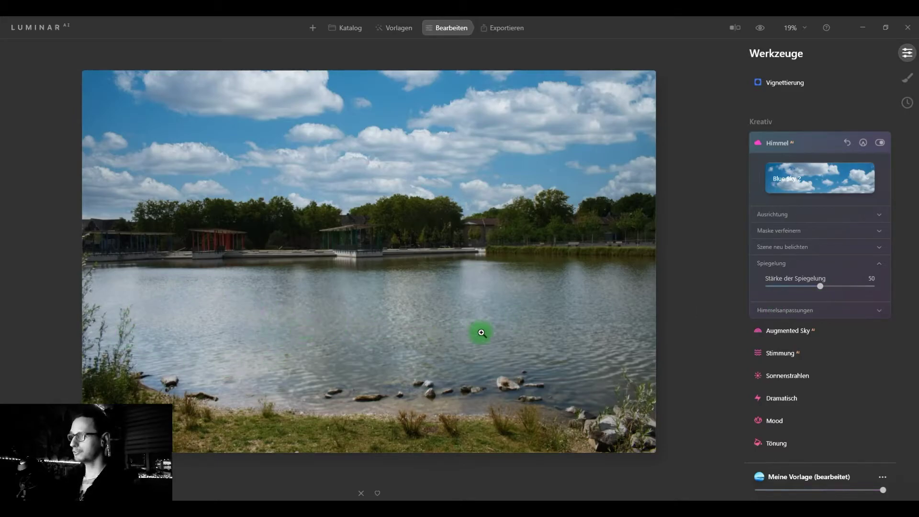
{"action": "left_click_drag", "start_coordinate": [819, 286], "coordinate": [904, 293]}
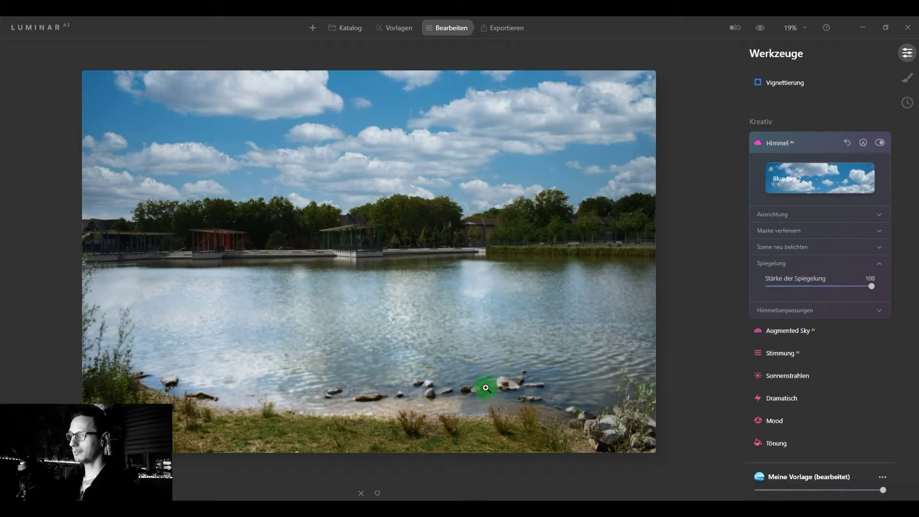
{"action": "left_click", "coordinate": [769, 264]}
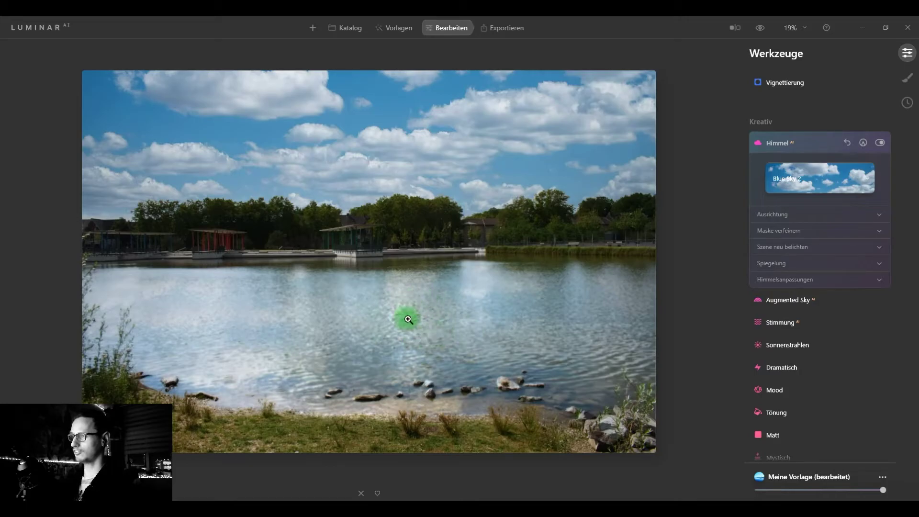
Zoom in to inspect the water reflection, then collapse the Himmel AI tool
{"action": "left_click", "coordinate": [416, 290]}
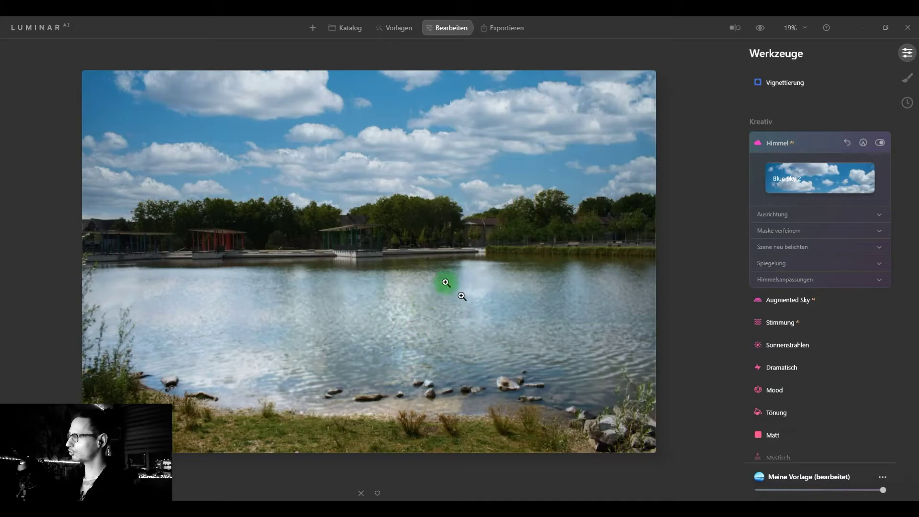
{"action": "left_click", "coordinate": [783, 143]}
{"action": "scroll", "coordinate": [785, 207], "scroll_direction": "up", "scroll_amount": 5}
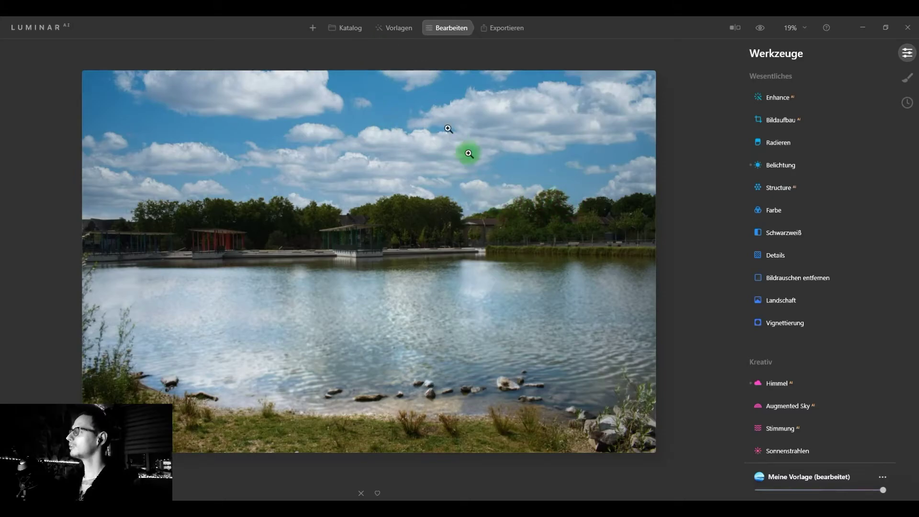
Add a Textur layer under Lokale Maske
{"action": "left_click", "coordinate": [907, 77]}
{"action": "left_click", "coordinate": [872, 52]}
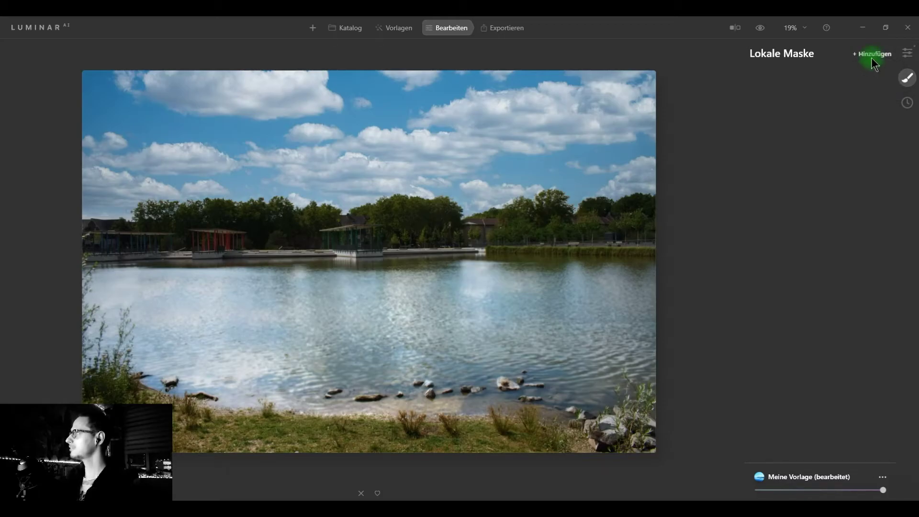
{"action": "left_click", "coordinate": [871, 57]}
{"action": "left_click", "coordinate": [862, 85]}
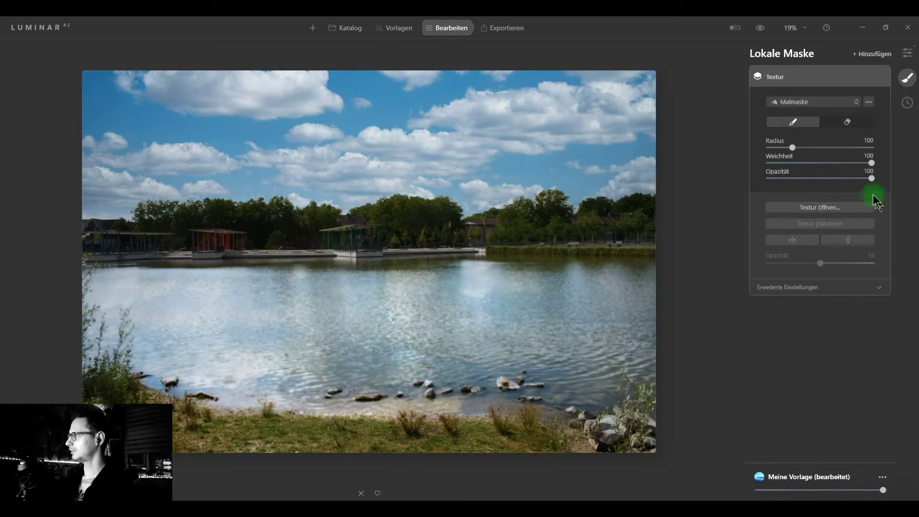
Browse to Dokumente > Nonbeitz > Twitch & YouTube > Graphics and select nonbeitz-logo#2.png
{"action": "left_click", "coordinate": [812, 210]}
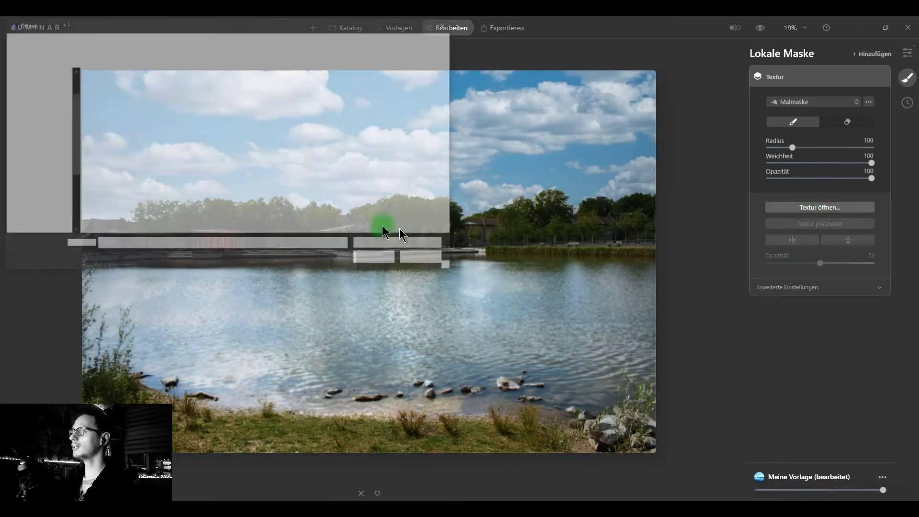
{"action": "mouse_move", "coordinate": [43, 150]}
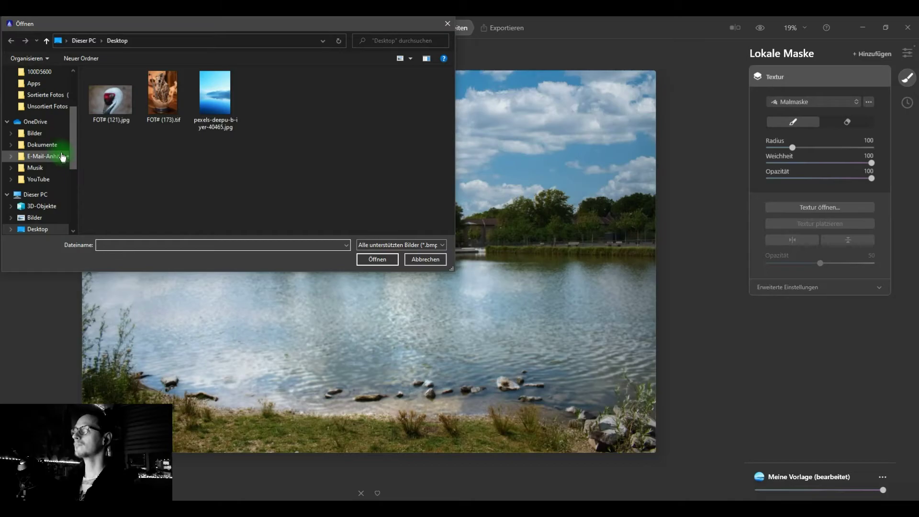
{"action": "scroll", "coordinate": [77, 153], "scroll_direction": "down", "scroll_amount": 1}
{"action": "scroll", "coordinate": [74, 163], "scroll_direction": "down", "scroll_amount": 1}
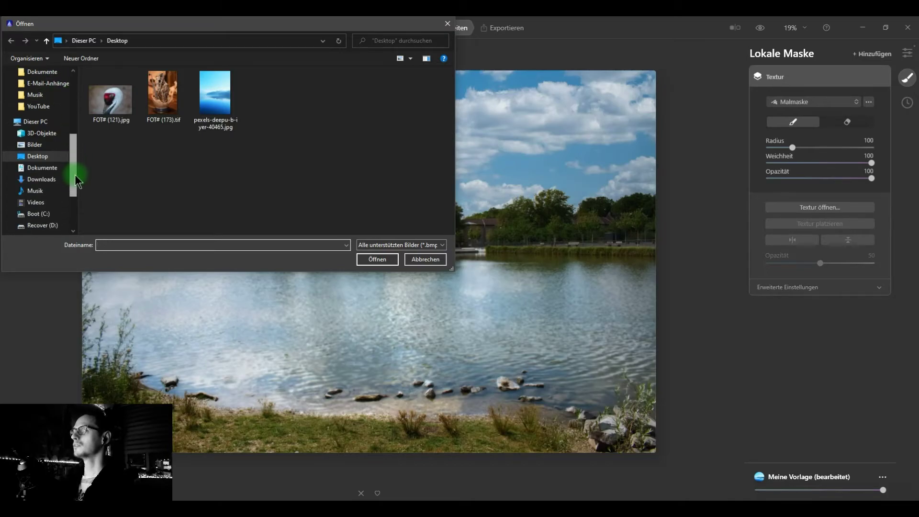
{"action": "left_click", "coordinate": [63, 170]}
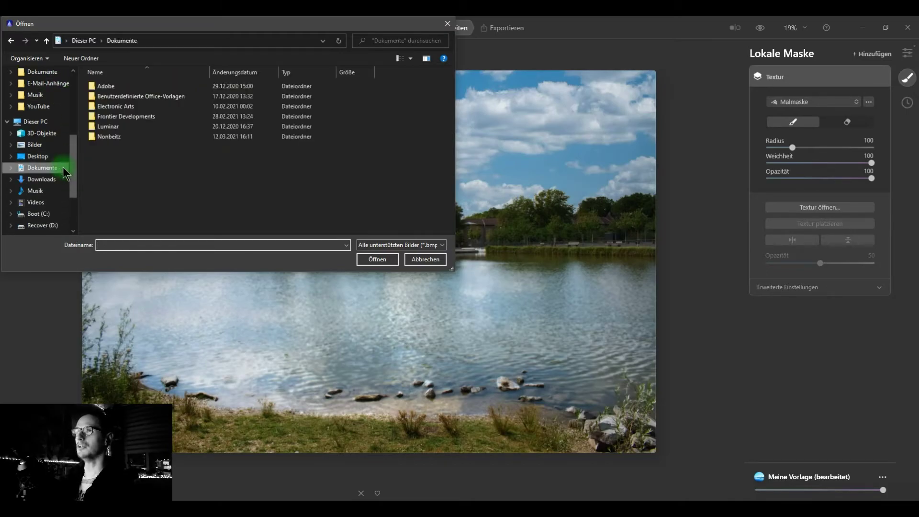
{"action": "double_click", "coordinate": [125, 137]}
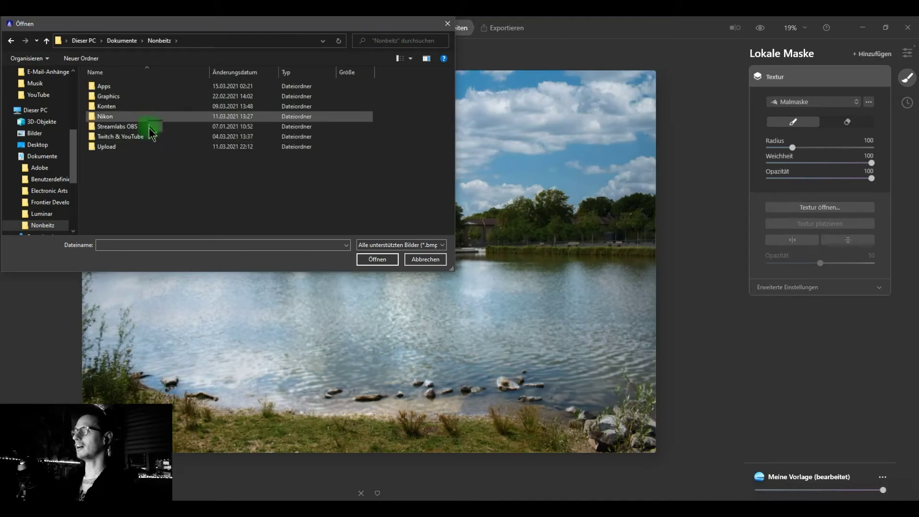
{"action": "mouse_move", "coordinate": [121, 136]}
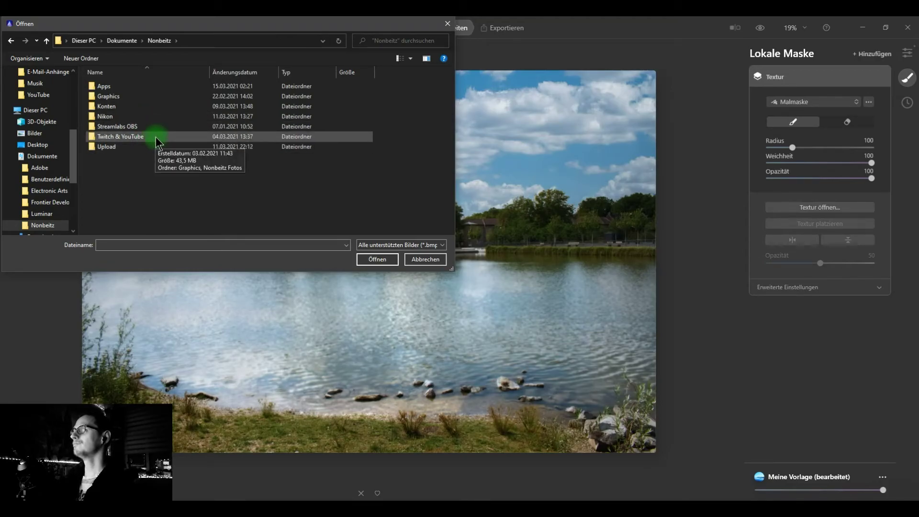
{"action": "left_click", "coordinate": [155, 138]}
{"action": "double_click", "coordinate": [155, 138]}
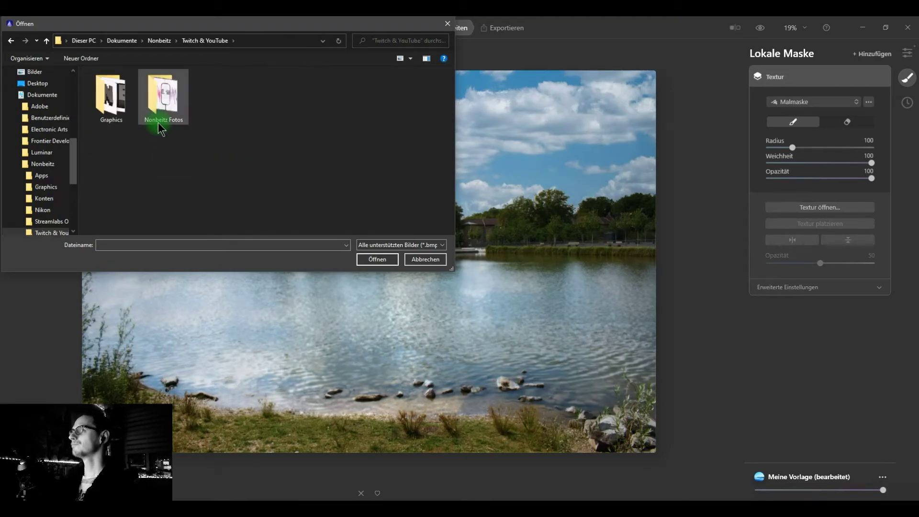
{"action": "left_click", "coordinate": [168, 101]}
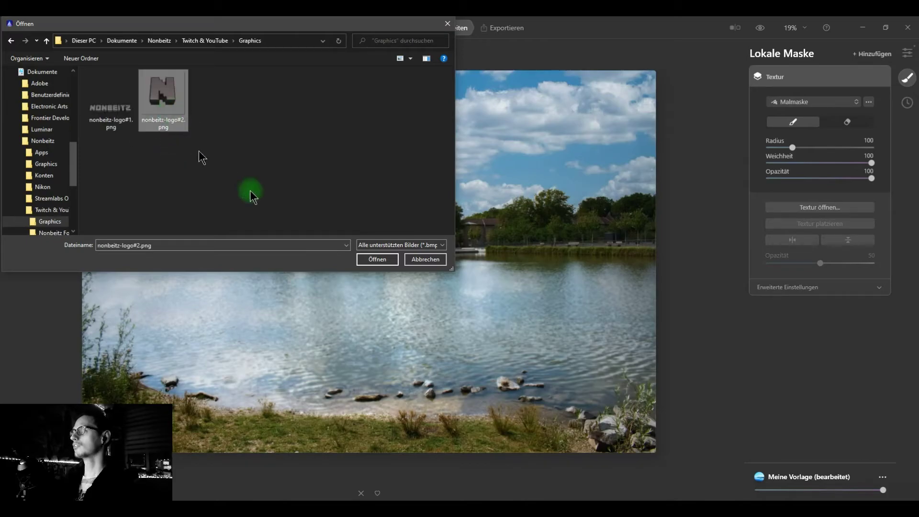
Load the logo texture, then shrink and centre it spanning the sky and lake
{"action": "left_click", "coordinate": [378, 259]}
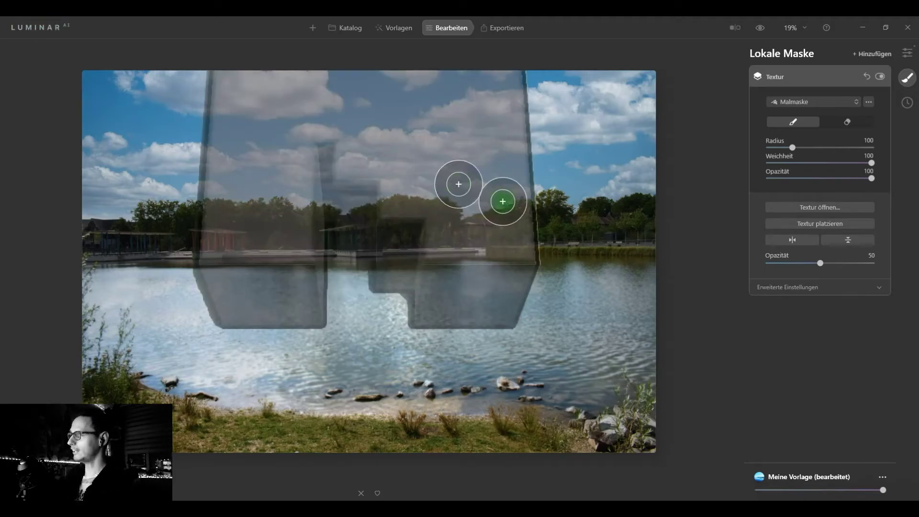
{"action": "left_click", "coordinate": [778, 227]}
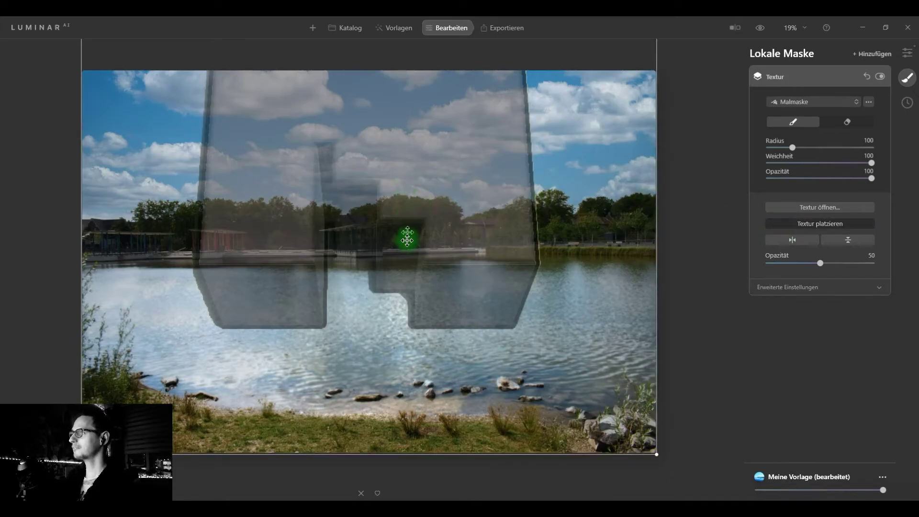
{"action": "mouse_move", "coordinate": [407, 238]}
{"action": "left_mouse_down"}
{"action": "mouse_move", "coordinate": [348, 201]}
{"action": "mouse_move", "coordinate": [406, 178]}
{"action": "left_mouse_up"}
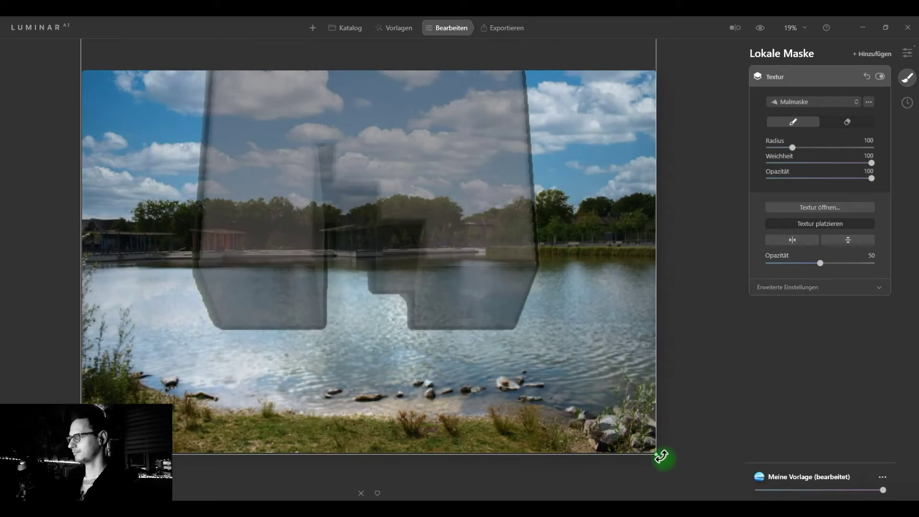
{"action": "left_click_drag", "start_coordinate": [604, 381], "coordinate": [453, 257]}
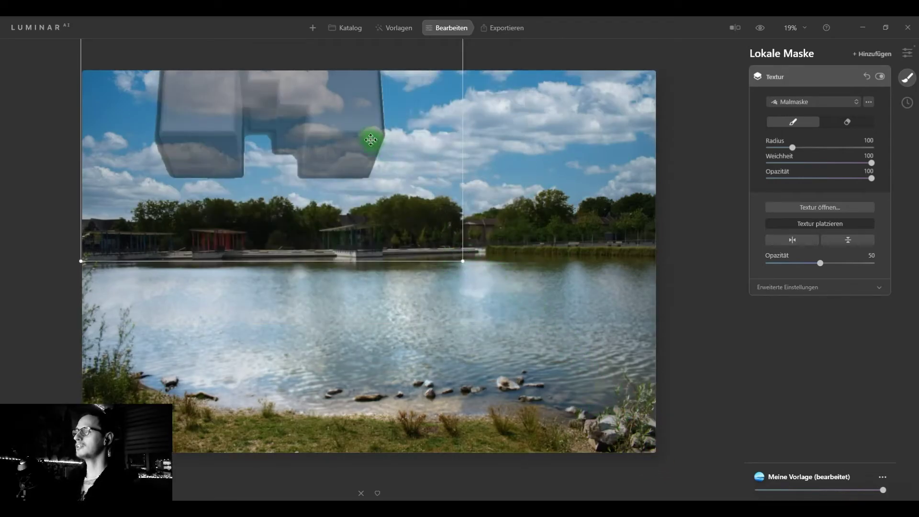
{"action": "mouse_move", "coordinate": [333, 115]}
{"action": "left_mouse_down"}
{"action": "mouse_move", "coordinate": [424, 213]}
{"action": "mouse_move", "coordinate": [486, 242]}
{"action": "mouse_move", "coordinate": [472, 266]}
{"action": "mouse_move", "coordinate": [430, 282]}
{"action": "mouse_move", "coordinate": [435, 292]}
{"action": "left_mouse_up"}
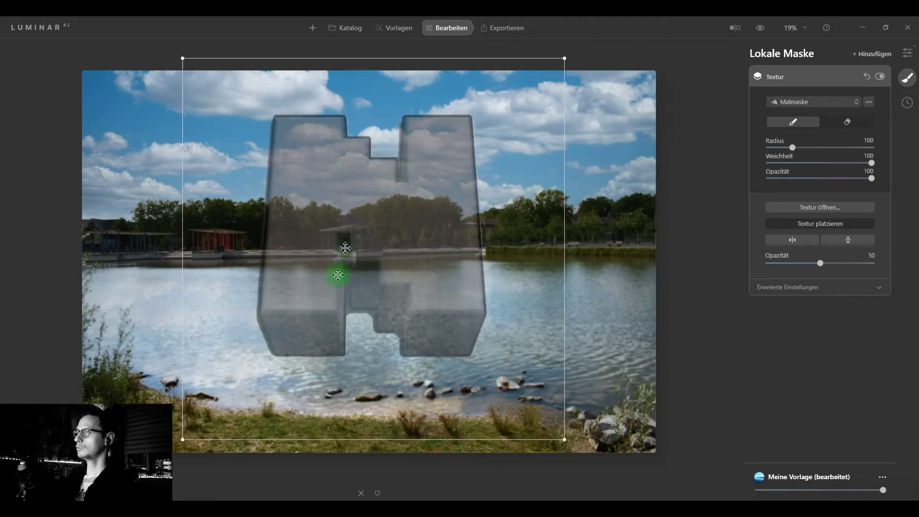
{"action": "left_click", "coordinate": [783, 226]}
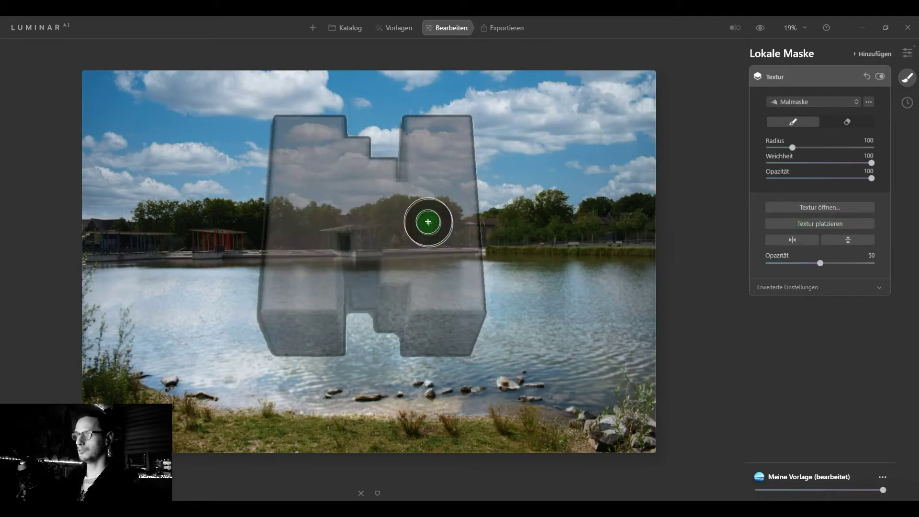
{"action": "left_click", "coordinate": [830, 263]}
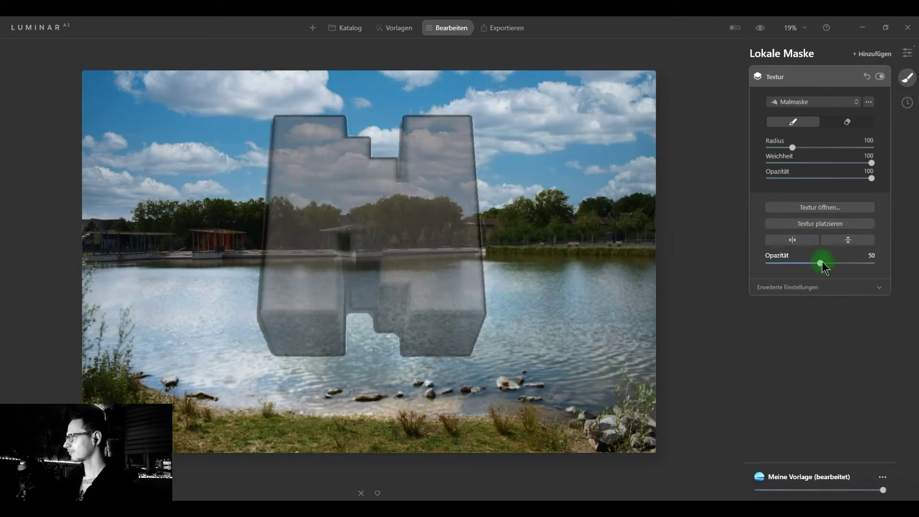
Set the logo texture's Opazität to 100, making the N fully opaque
{"action": "left_click_drag", "start_coordinate": [823, 262], "coordinate": [883, 265]}
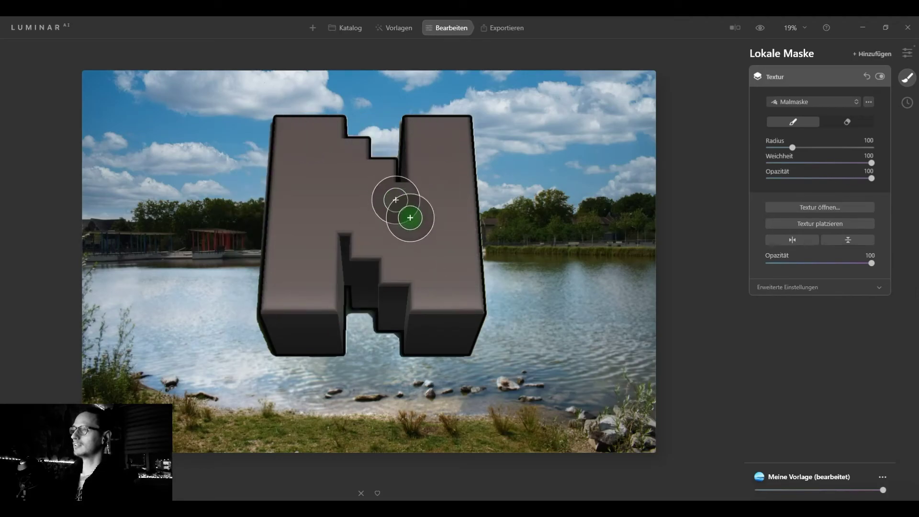
Collapse the Textur mask settings and go back to the Werkzeuge tools list
{"action": "left_click", "coordinate": [777, 79]}
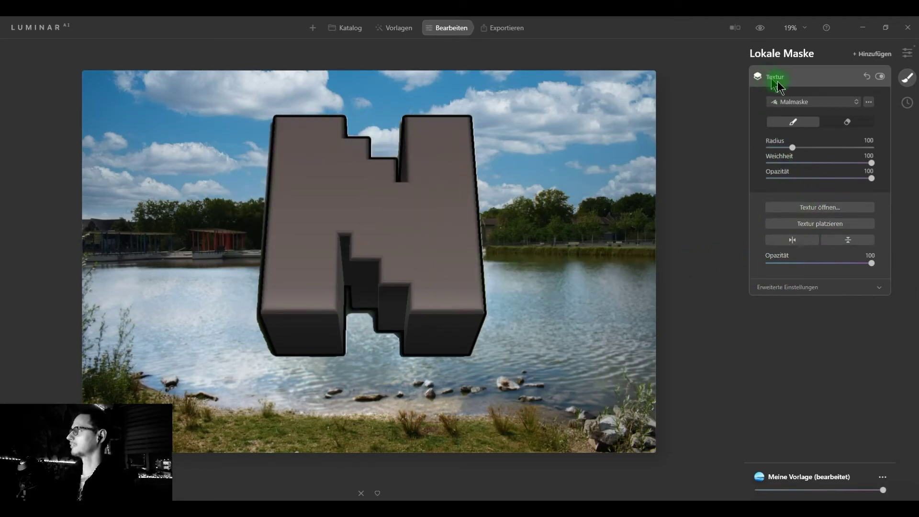
{"action": "left_click", "coordinate": [783, 79]}
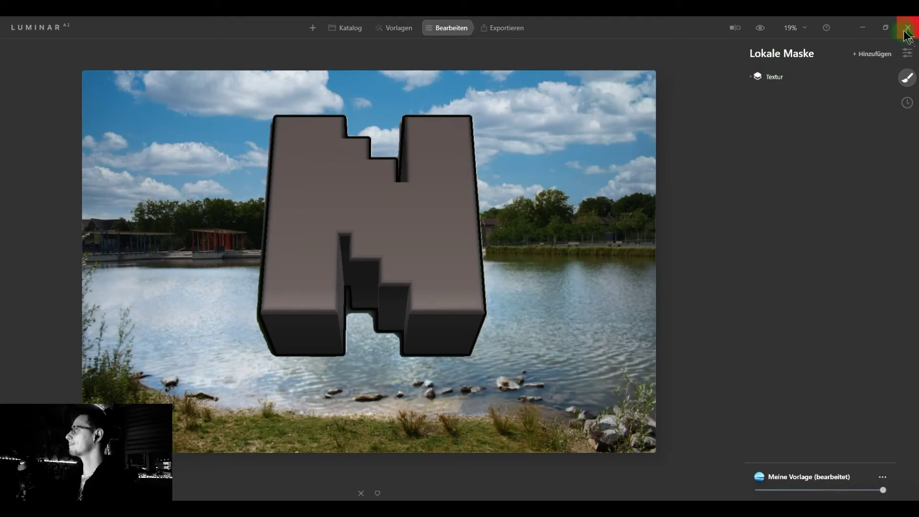
{"action": "left_click", "coordinate": [907, 53]}
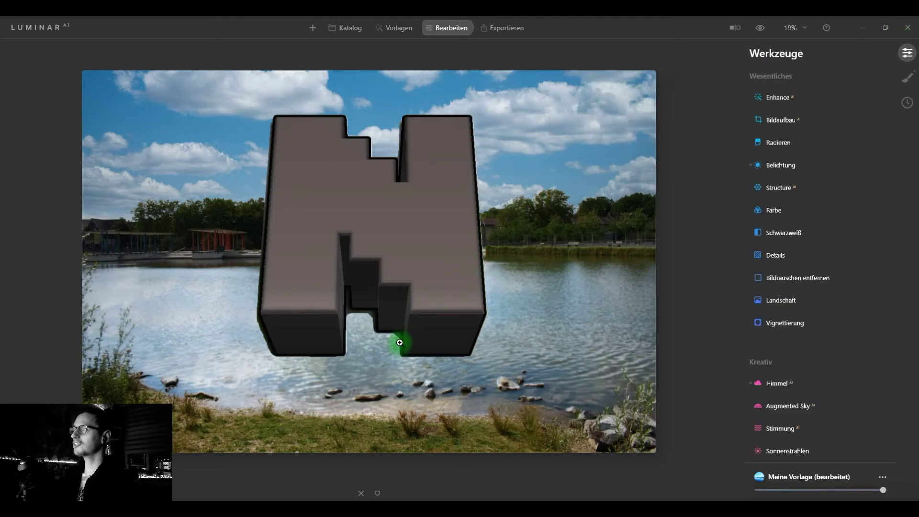